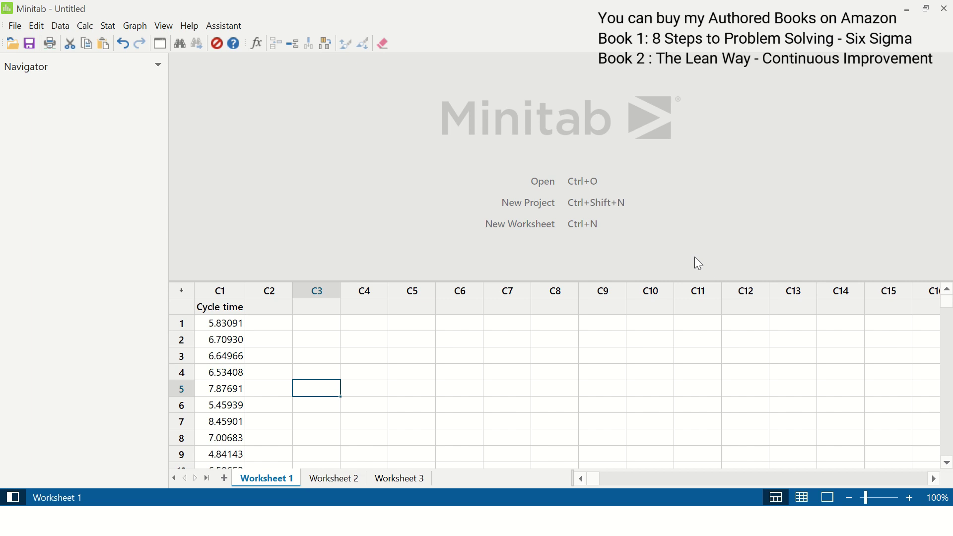
- Create an I-MR chart of C1 Cycle time (UCL 9.032, mean 5.977, LCL 2.922)
click(100, 29)
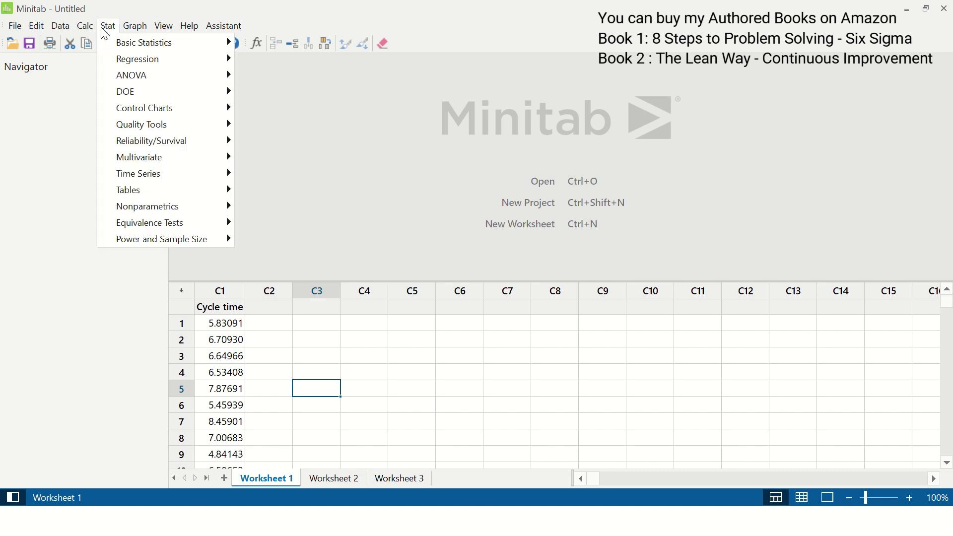
mouse_move(219, 108)
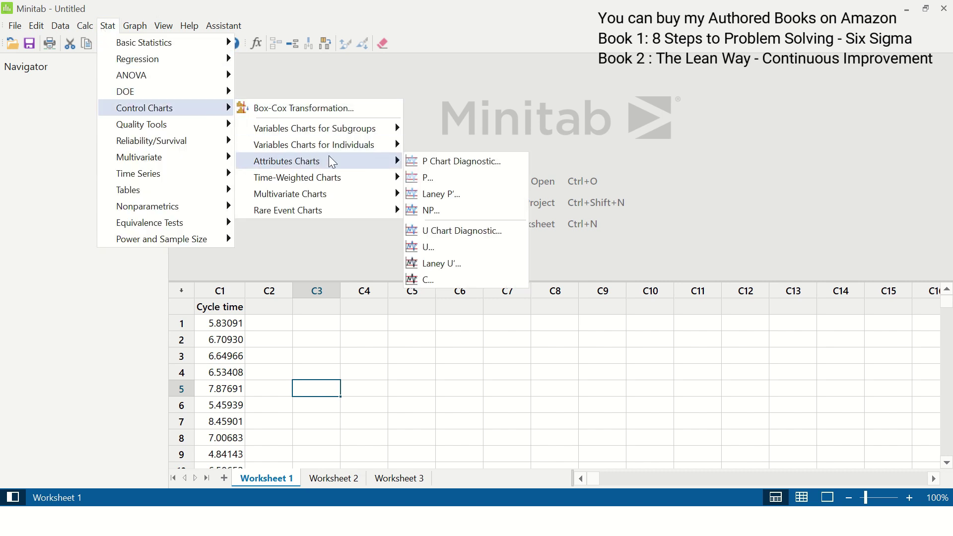
mouse_move(347, 145)
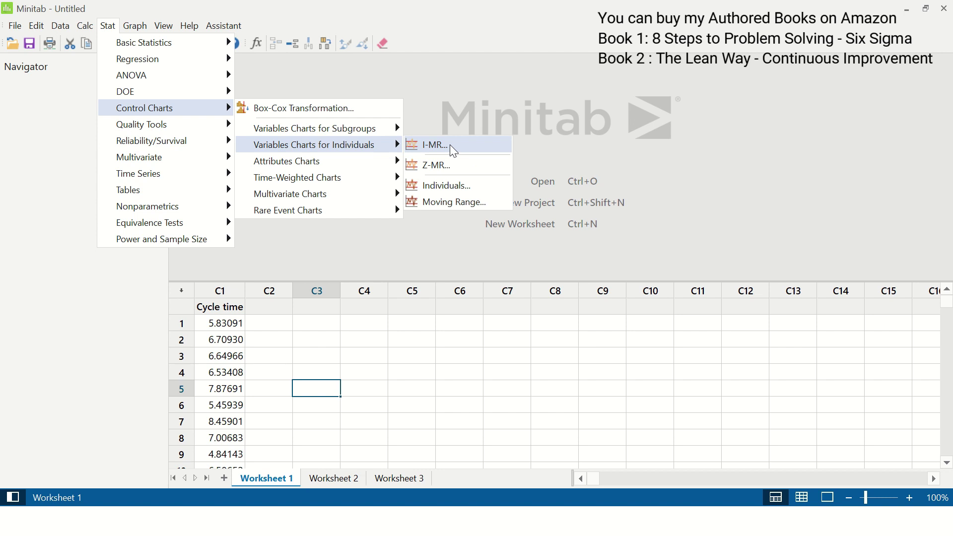
click(450, 146)
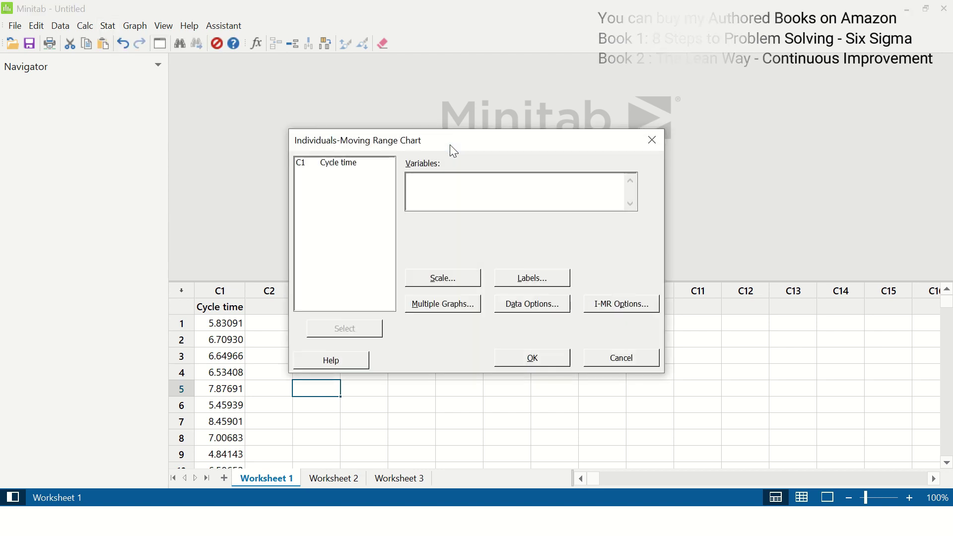
double_click(357, 164)
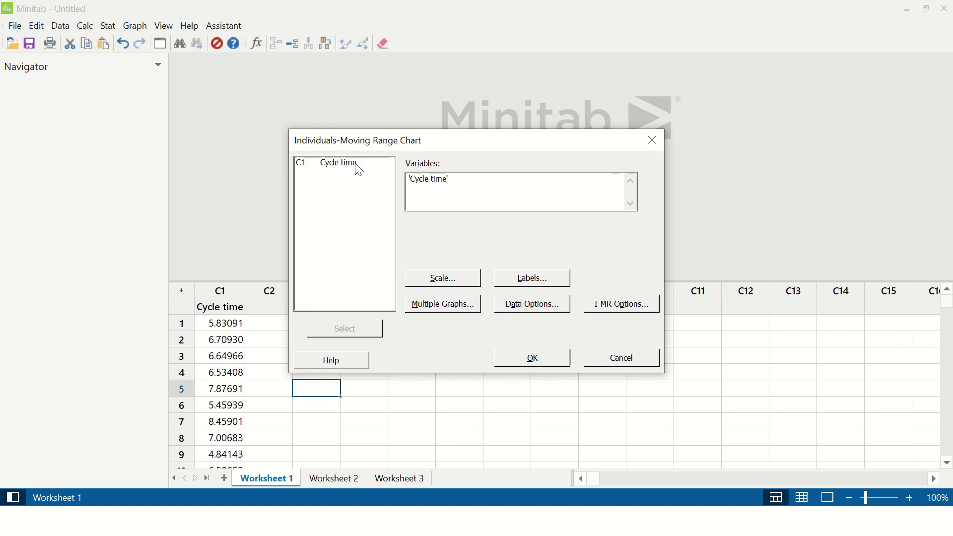
click(533, 359)
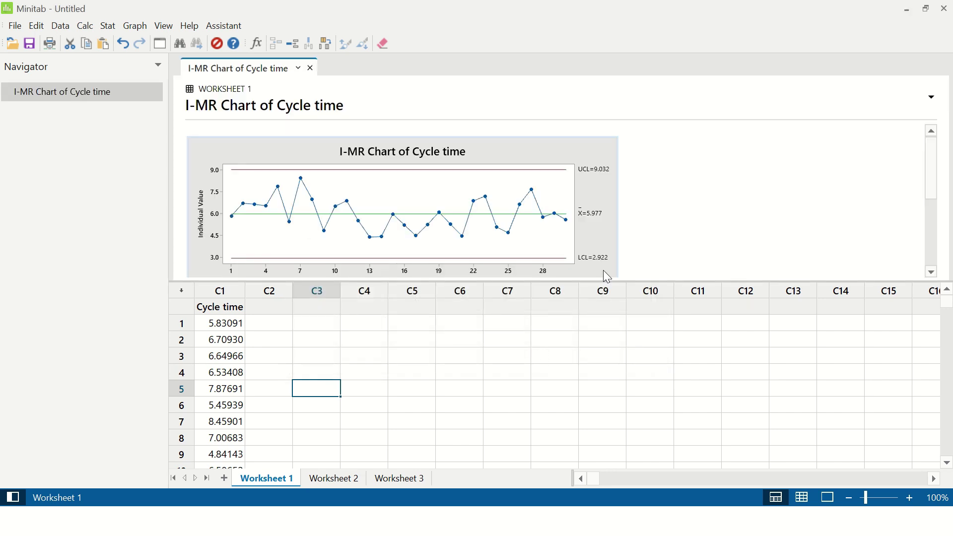
double_click(594, 243)
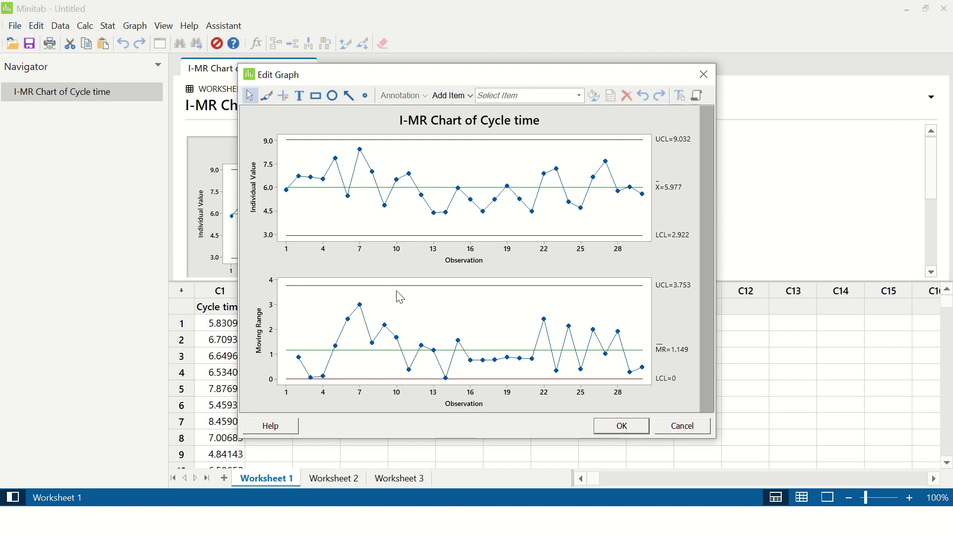
mouse_move(290, 199)
mouse_move(302, 183)
mouse_move(304, 364)
click(610, 425)
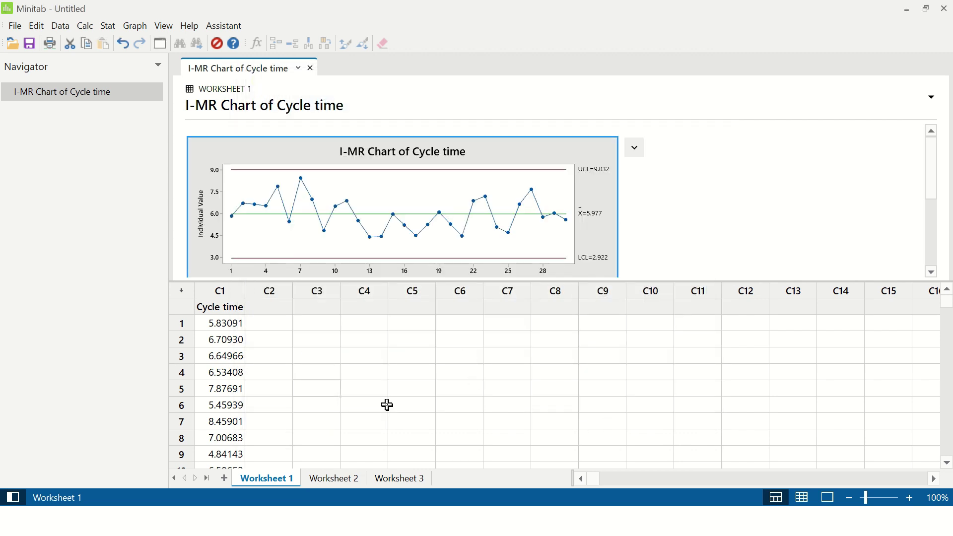
- Switch to Worksheet 2 and step down through the first values of its Agents column
click(343, 477)
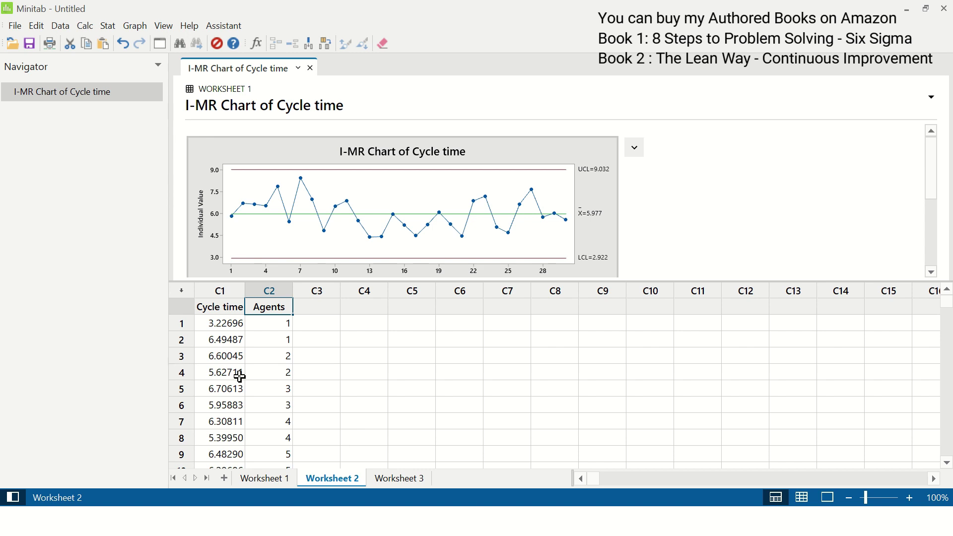
click(272, 328)
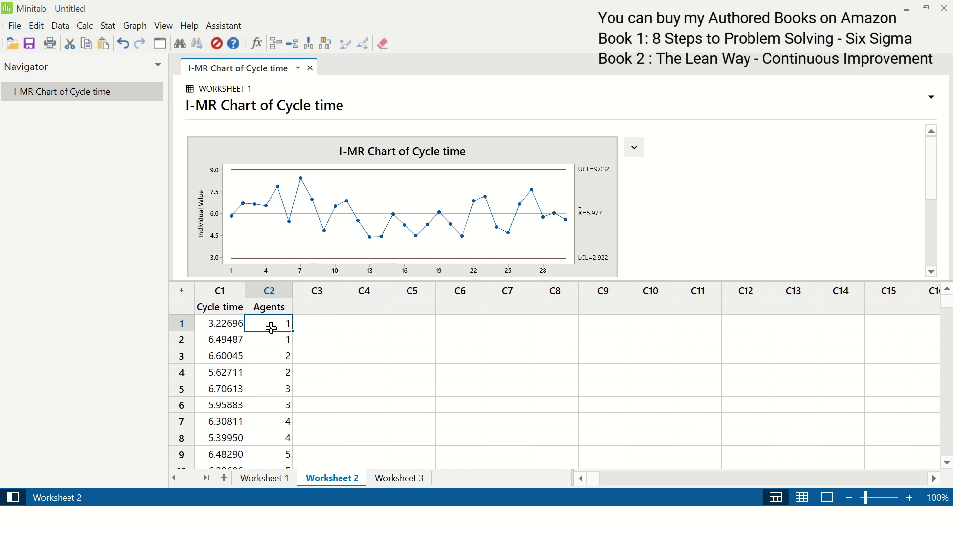
key(Down)
key(Down)
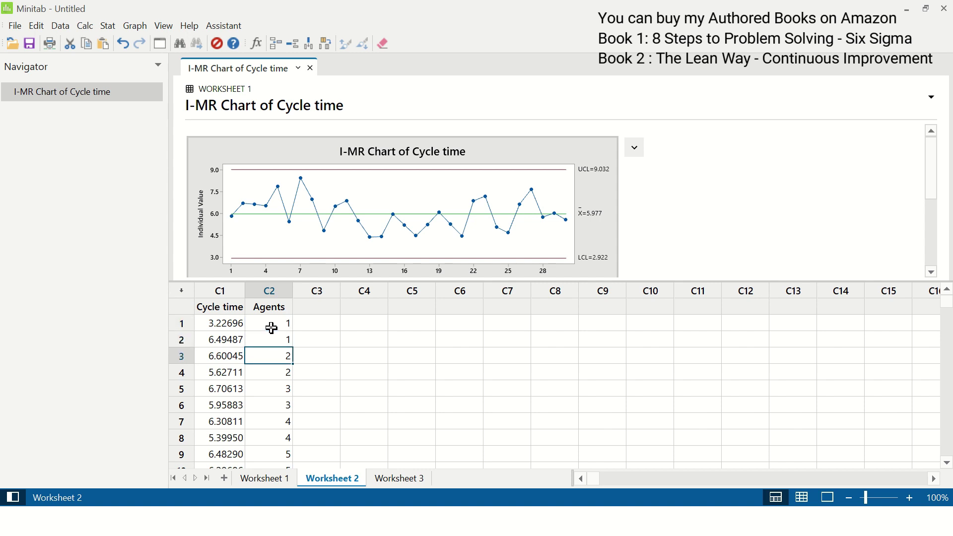
key(Down)
key(Down)
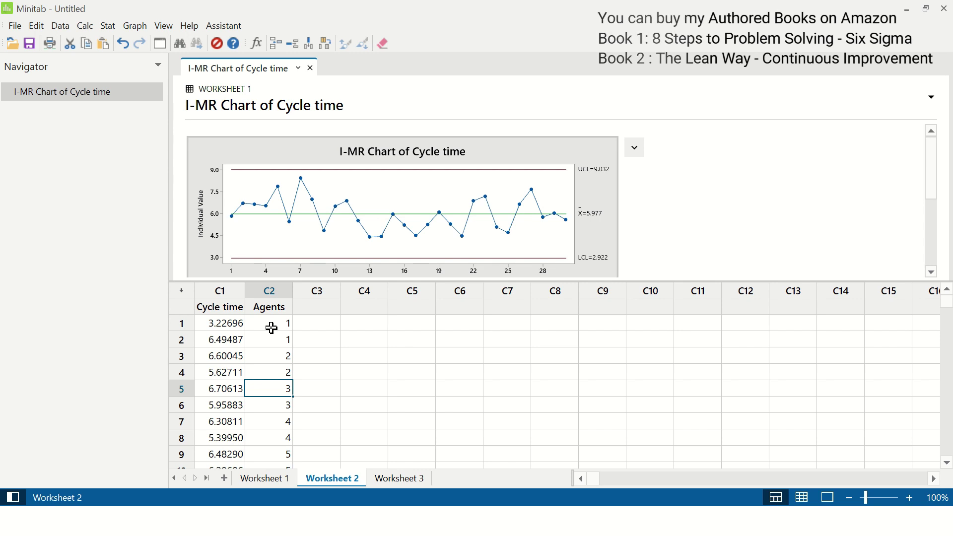
click(108, 26)
- Build an Xbar-R chart with Cycle time as the data and Agents as subgroup sizes
mouse_move(149, 108)
mouse_move(347, 129)
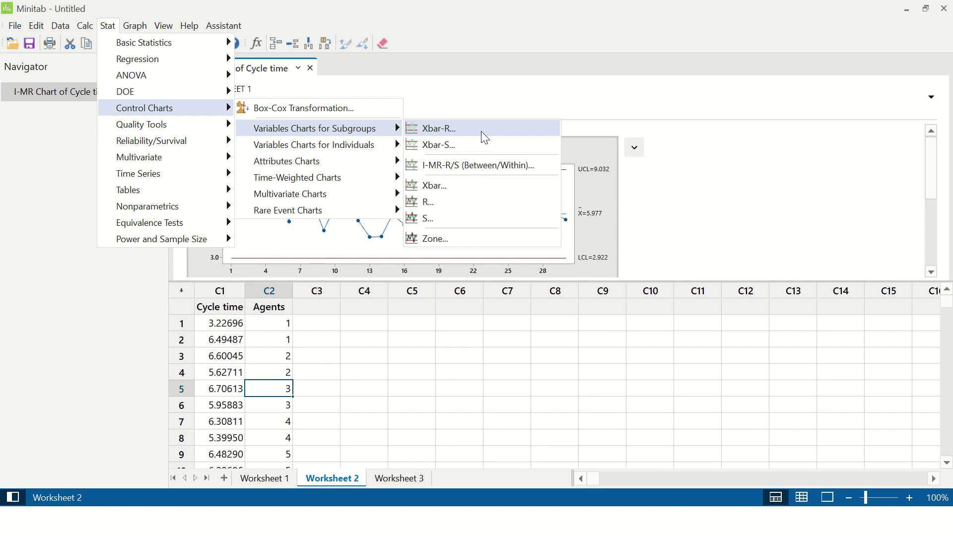
click(486, 139)
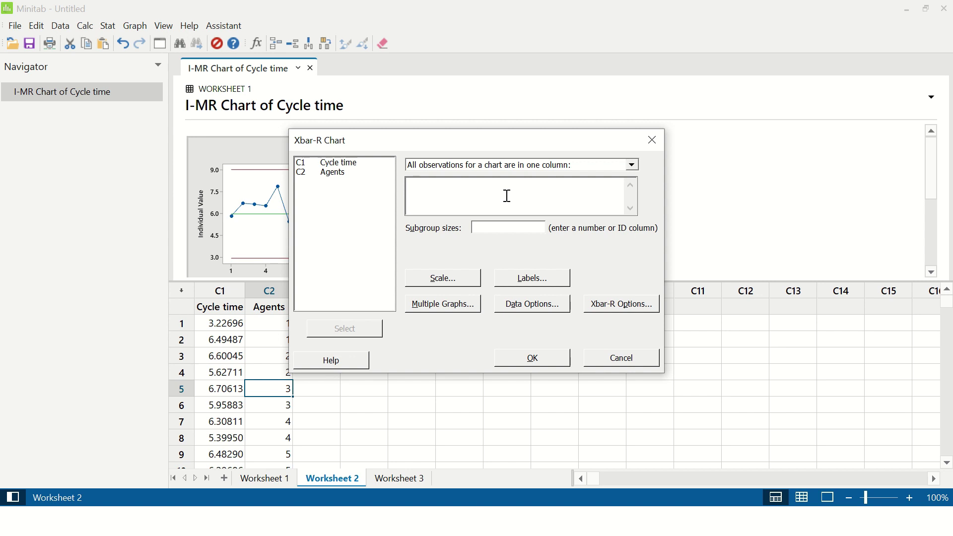
double_click(338, 163)
click(486, 229)
double_click(342, 173)
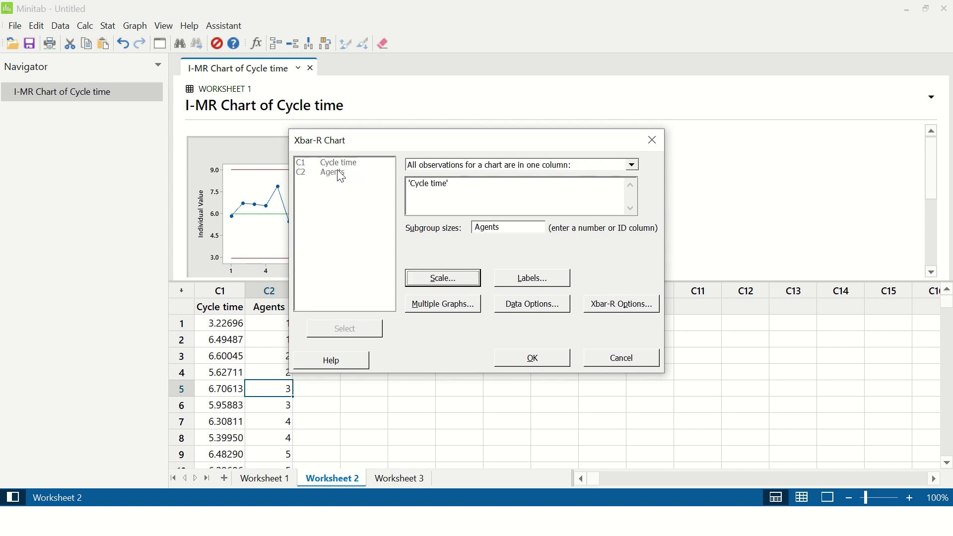
click(535, 363)
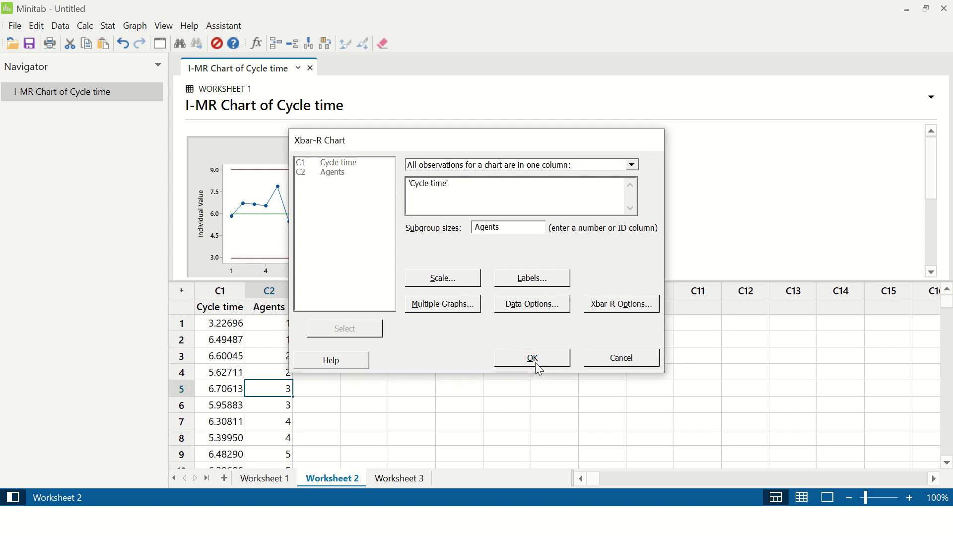
- Read the Xbar-R chart's point values in the graph editor, then close it
double_click(597, 239)
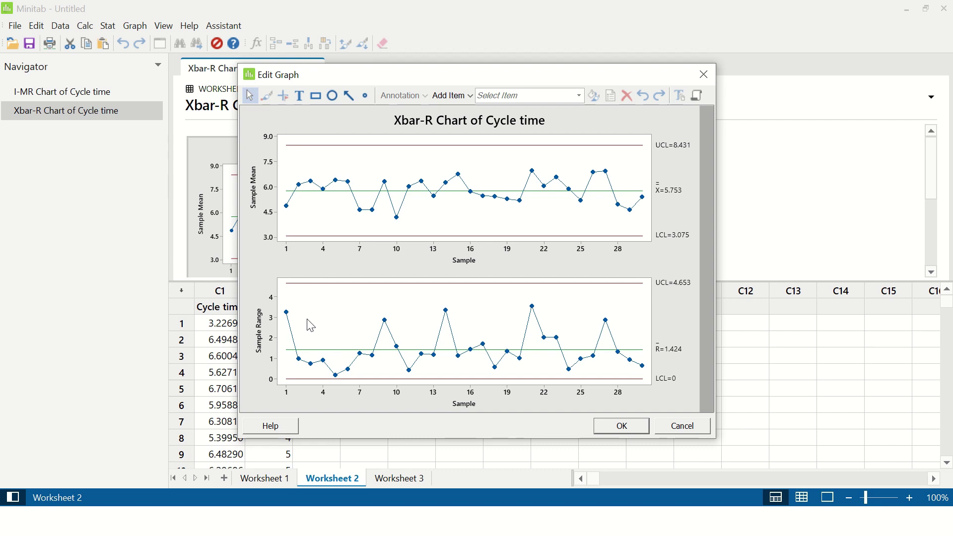
drag(362, 83, 463, 77)
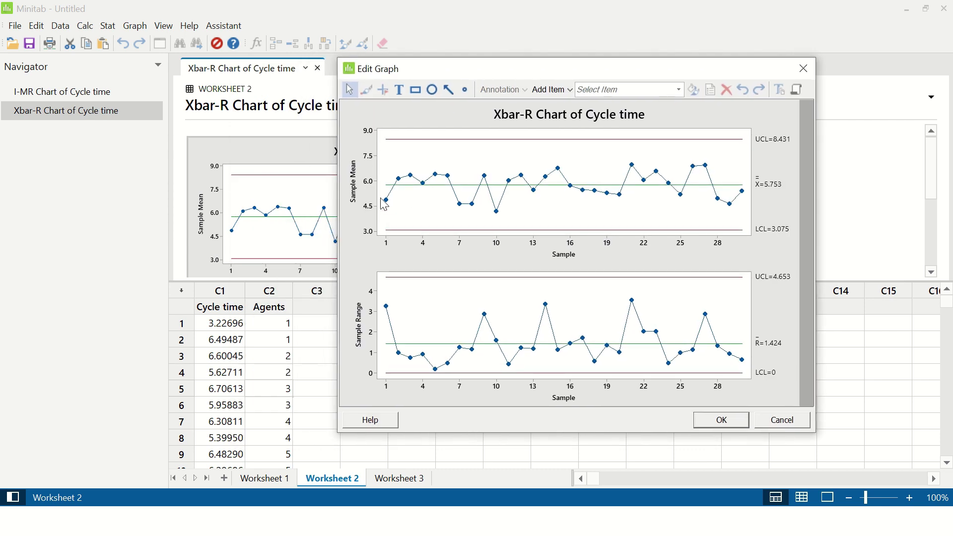
mouse_move(390, 205)
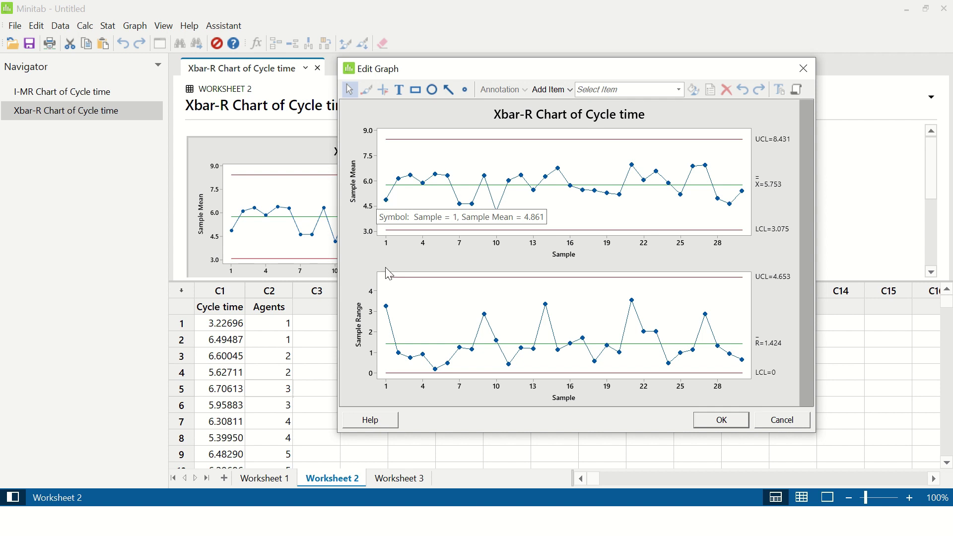
mouse_move(387, 306)
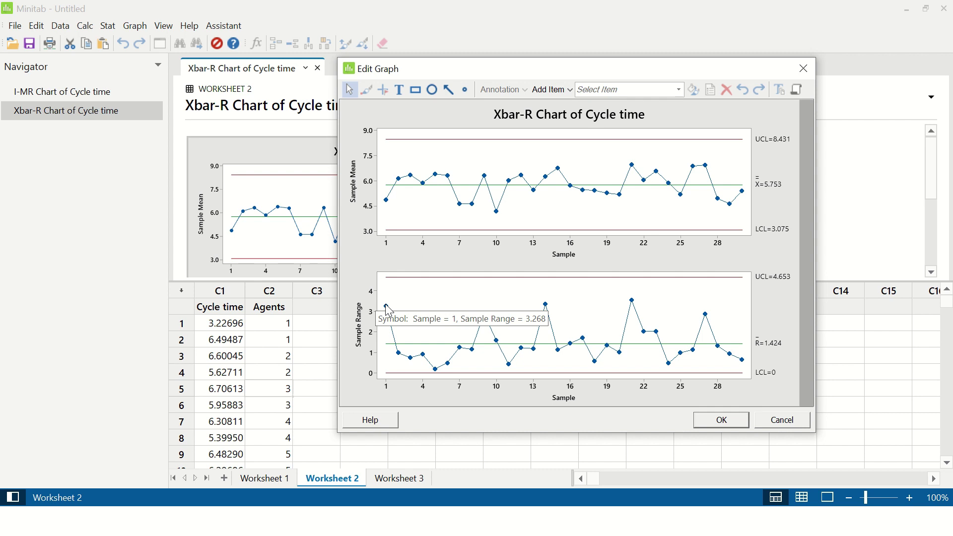
click(723, 426)
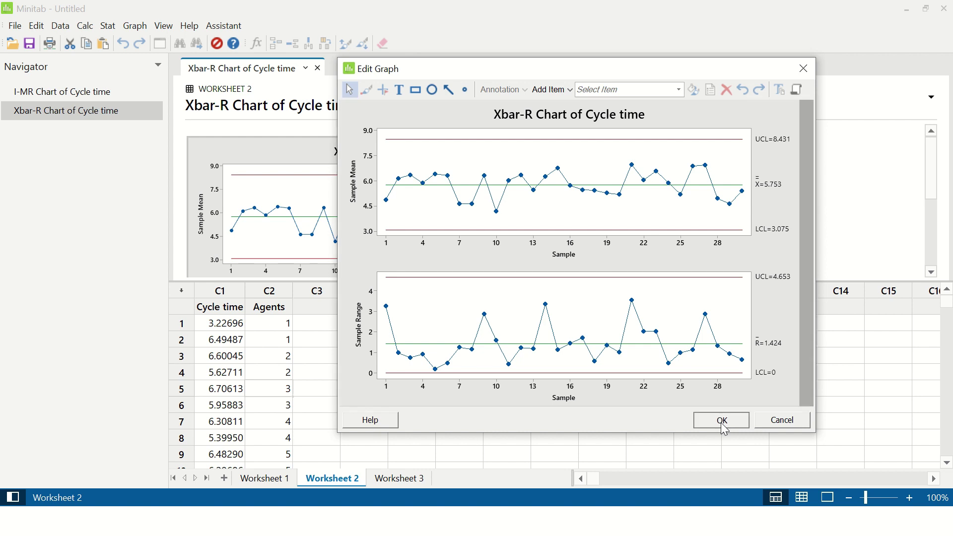
- Switch to Worksheet 3 and scroll through its Cycle time and Agent data back to row 1
click(400, 478)
scroll(480, 355, up, 20)
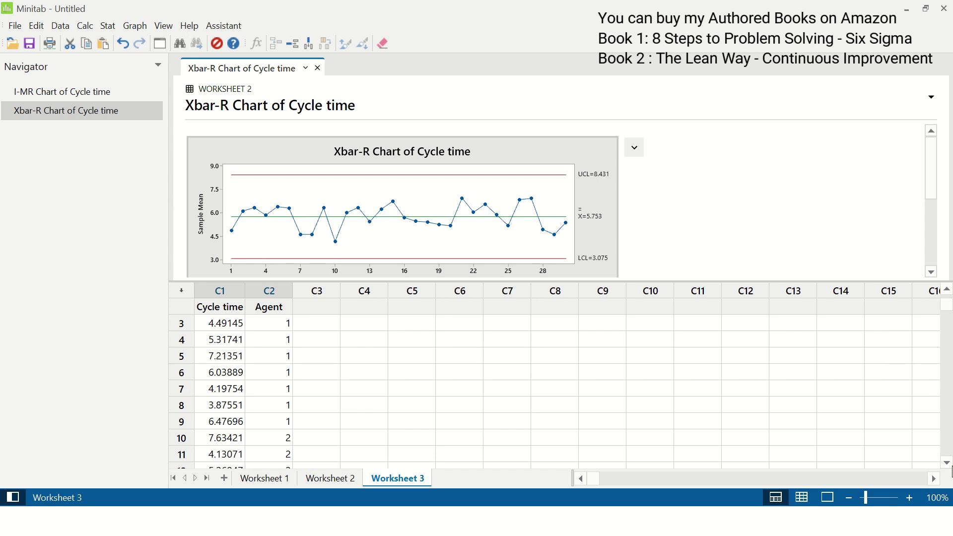
scroll(950, 470, down, 10)
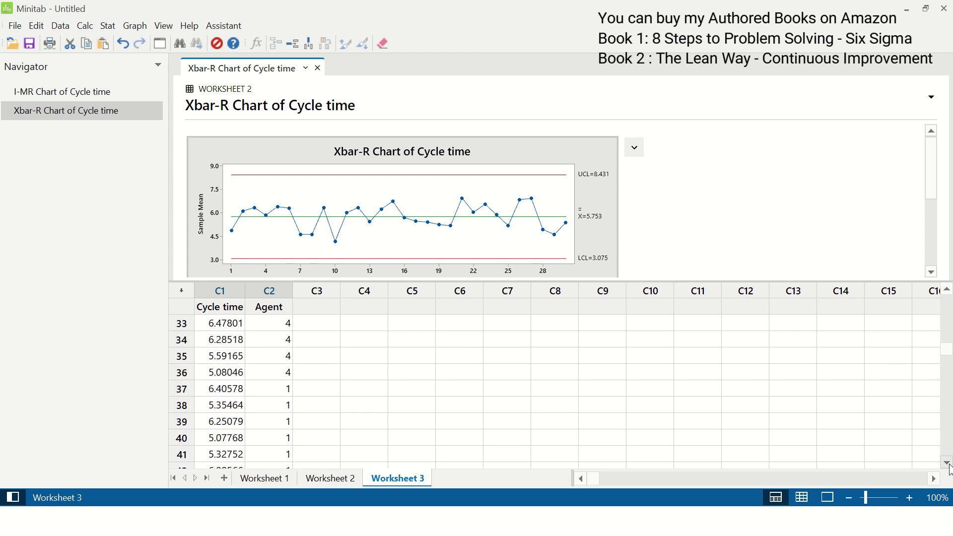
scroll(949, 470, down, 2)
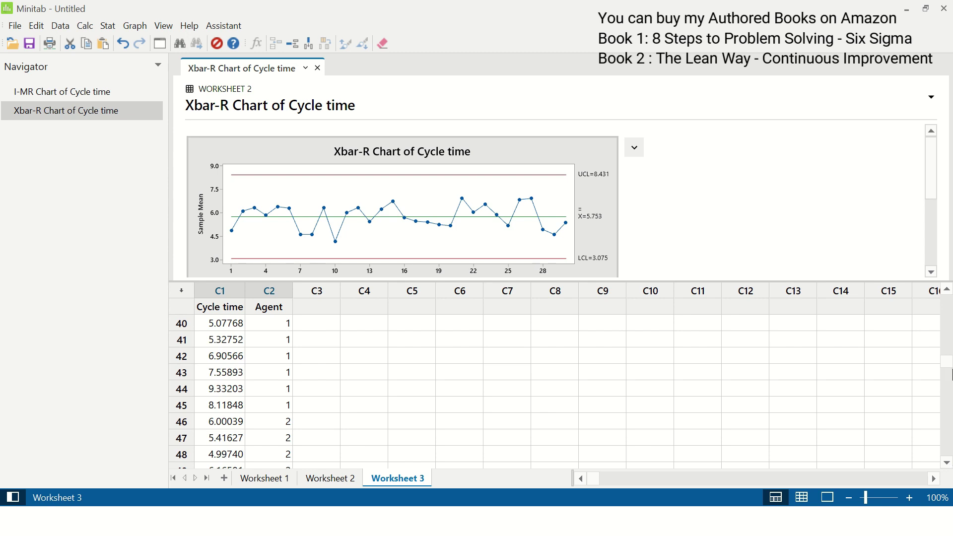
click(950, 328)
drag(949, 327, 948, 298)
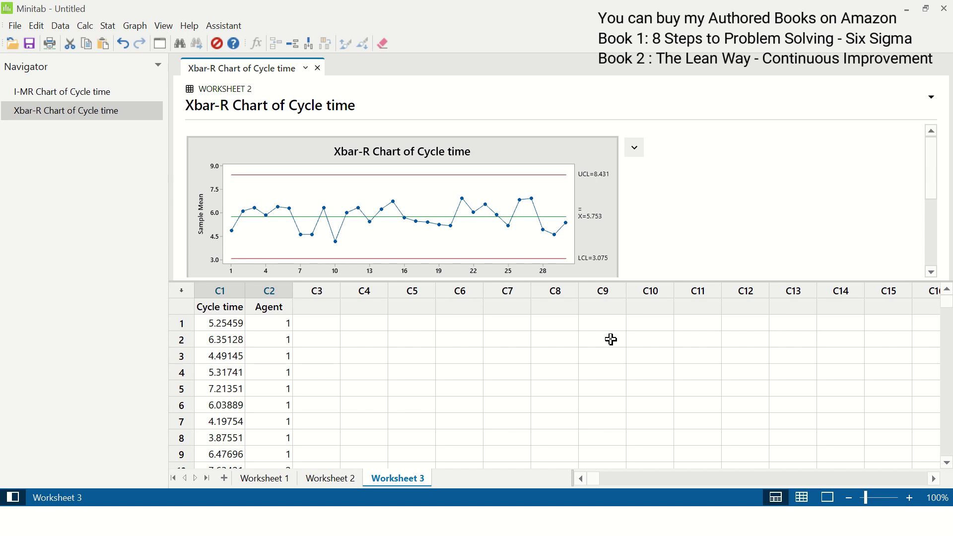
click(108, 25)
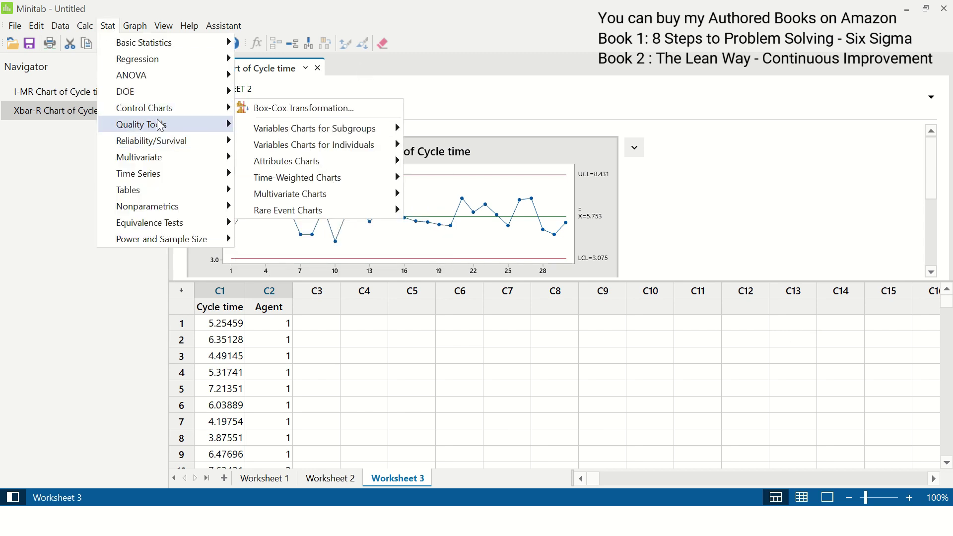
- Build an Xbar-S chart of Cycle time with Agent as subgroups (UCL 7.174, LCL 4.786)
mouse_move(381, 133)
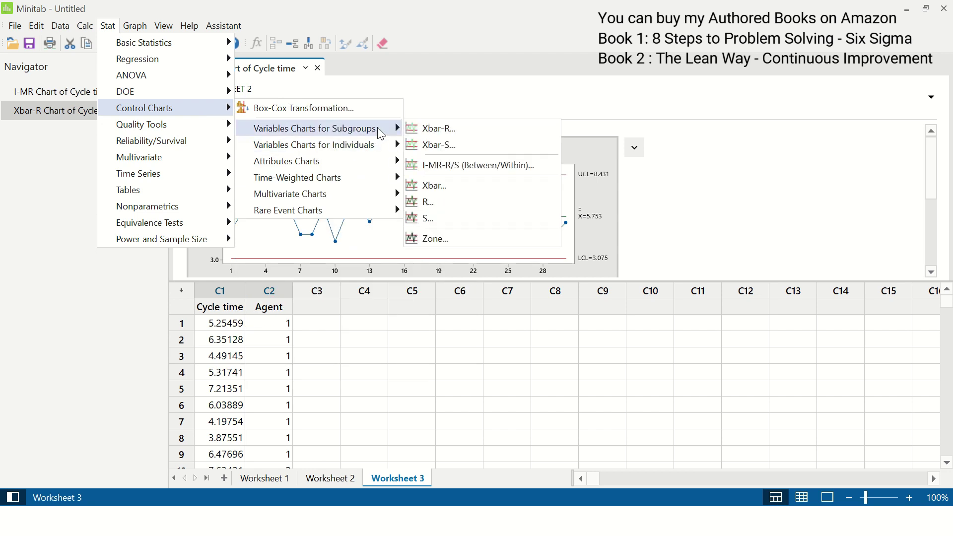
click(479, 153)
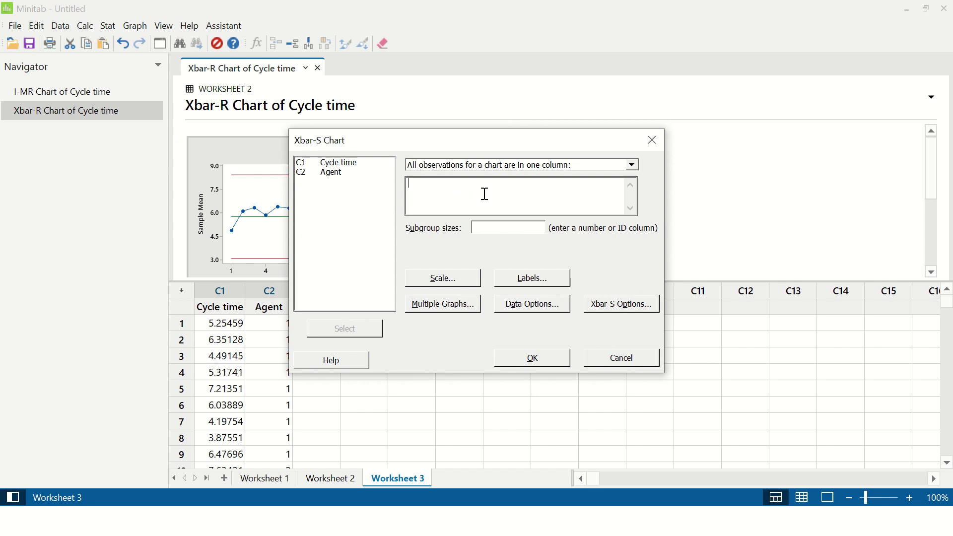
double_click(353, 168)
click(487, 228)
double_click(331, 172)
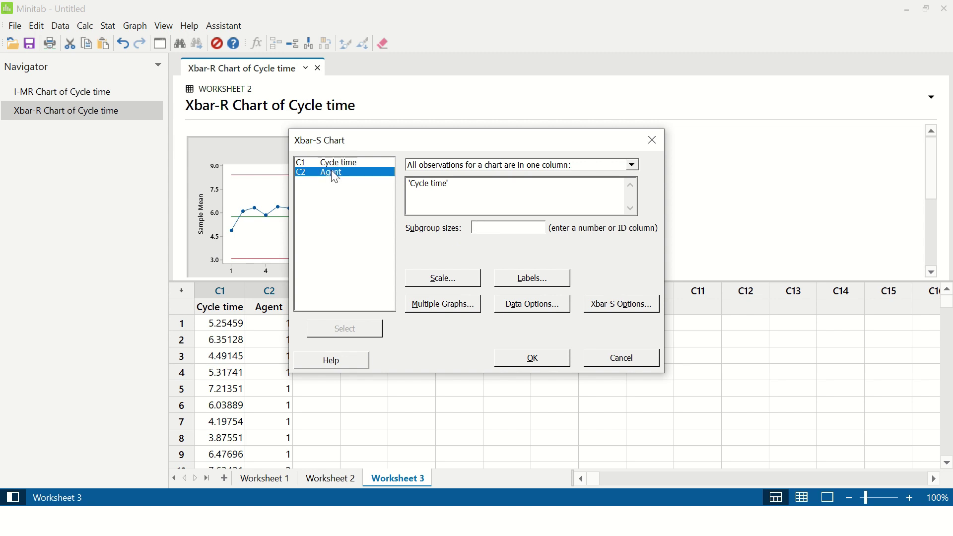
click(547, 363)
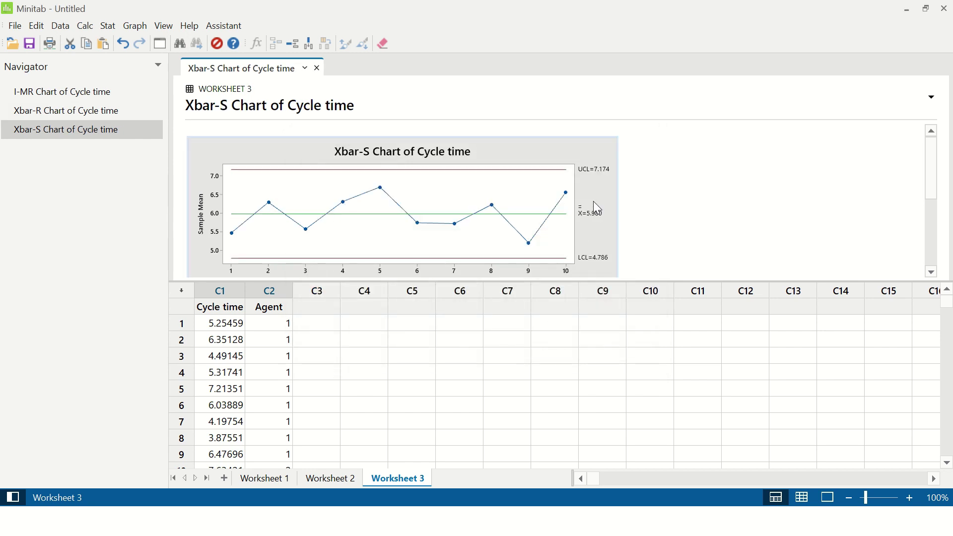
double_click(596, 208)
- Select Cycle time rows 1–9 and the Sample StDev chart's data region in the graph editor
drag(572, 80, 628, 62)
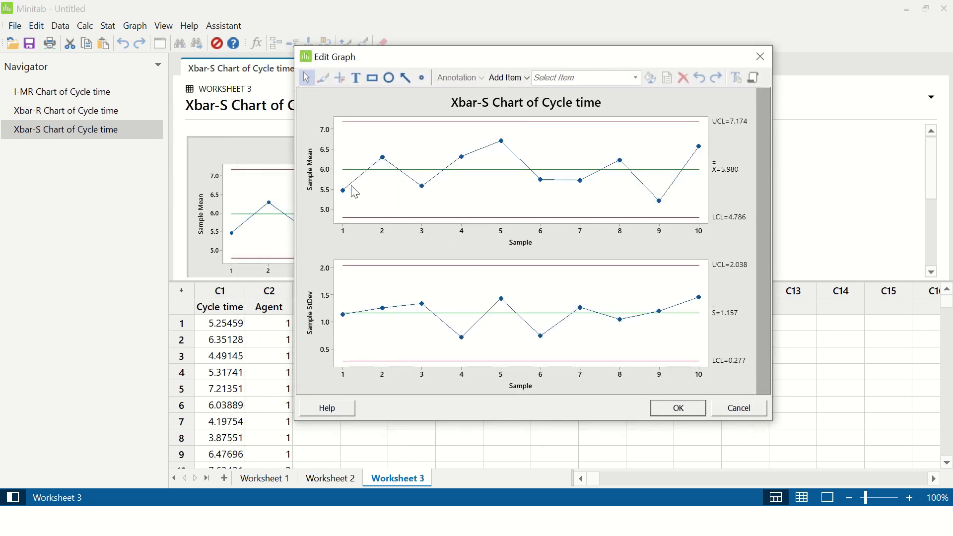
mouse_move(363, 318)
mouse_move(348, 198)
drag(233, 324, 245, 451)
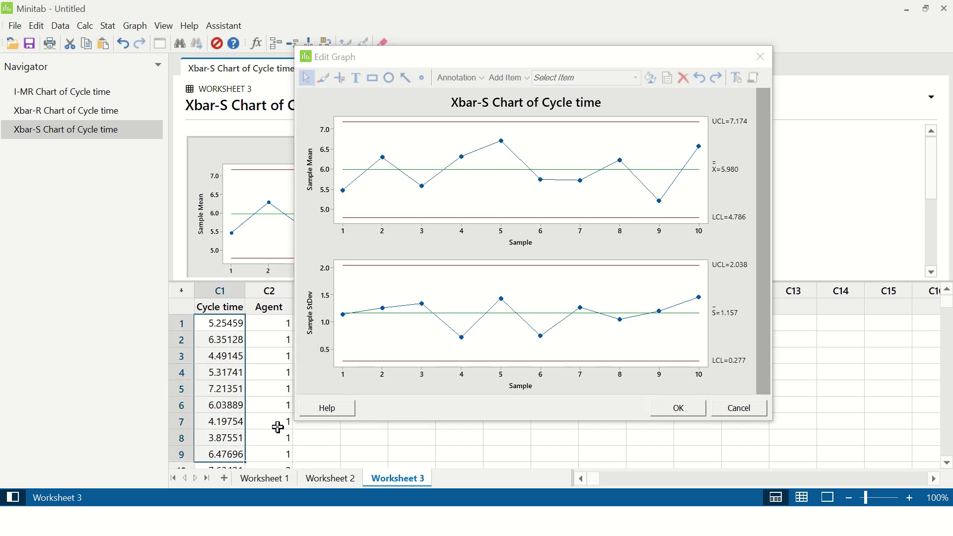
click(346, 322)
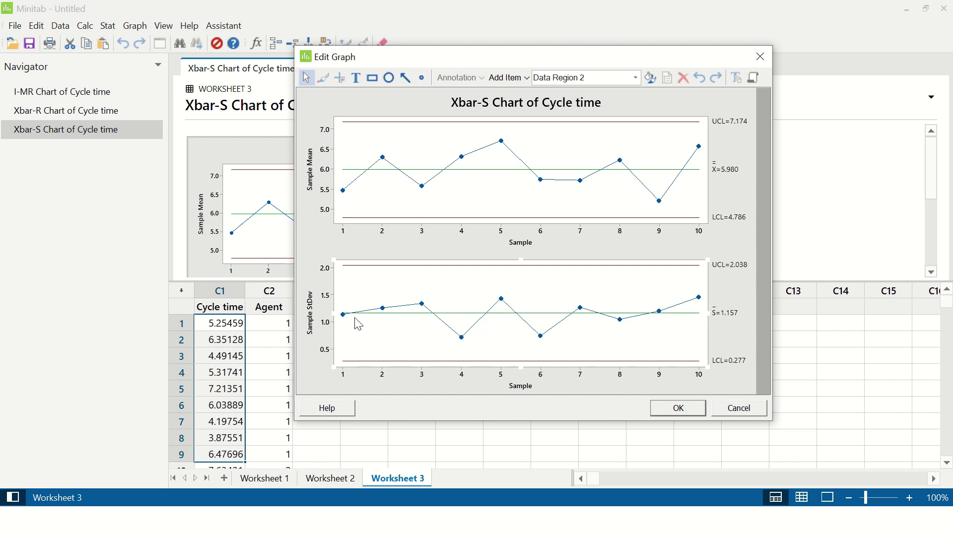
mouse_move(386, 315)
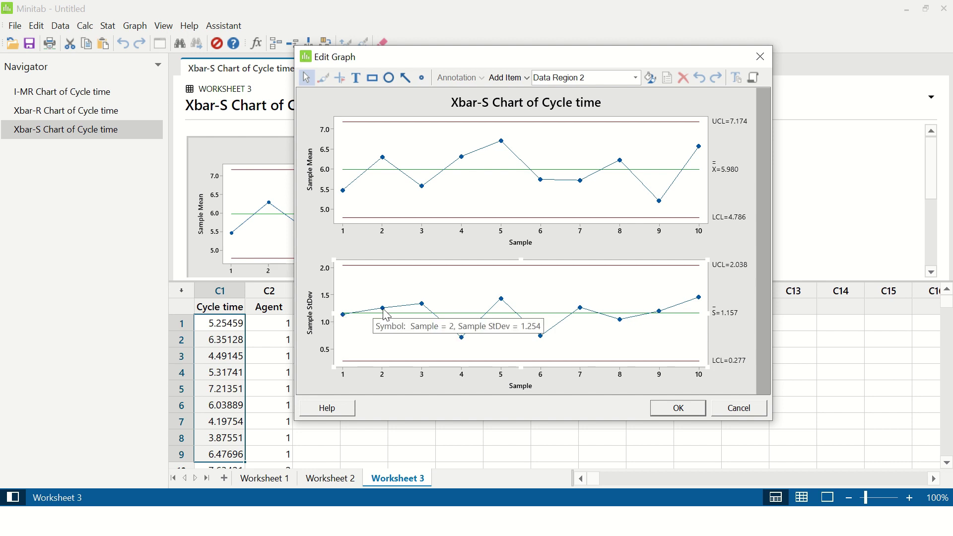